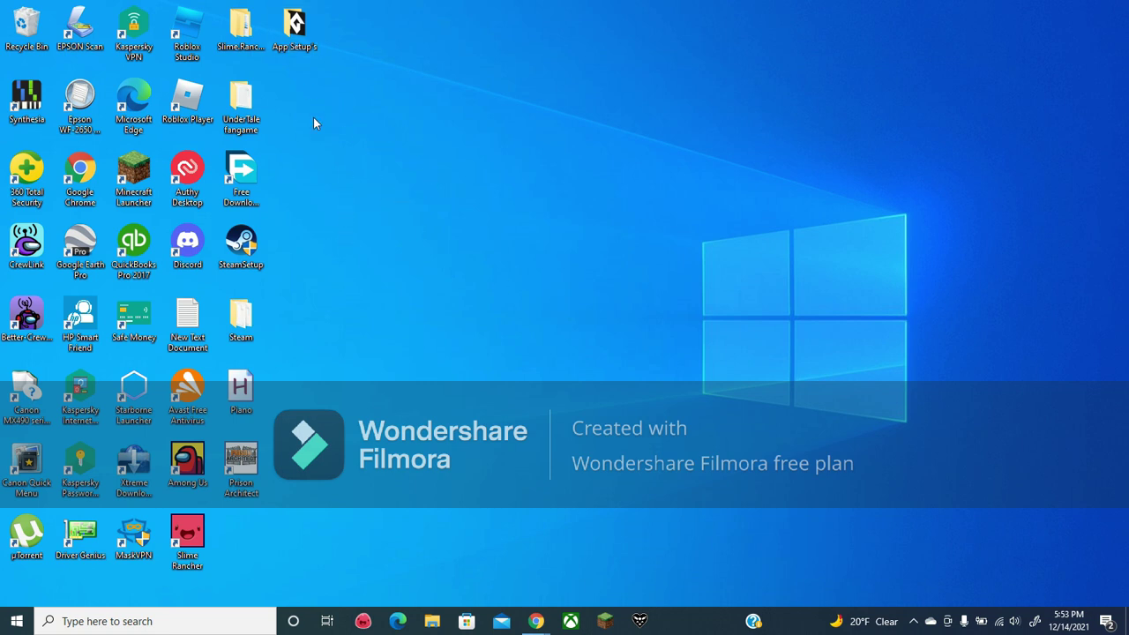
Step: Create a compressed (zipped) folder named Setup on the desktop and open it
{"action": "right_click", "coordinate": [291, 91]}
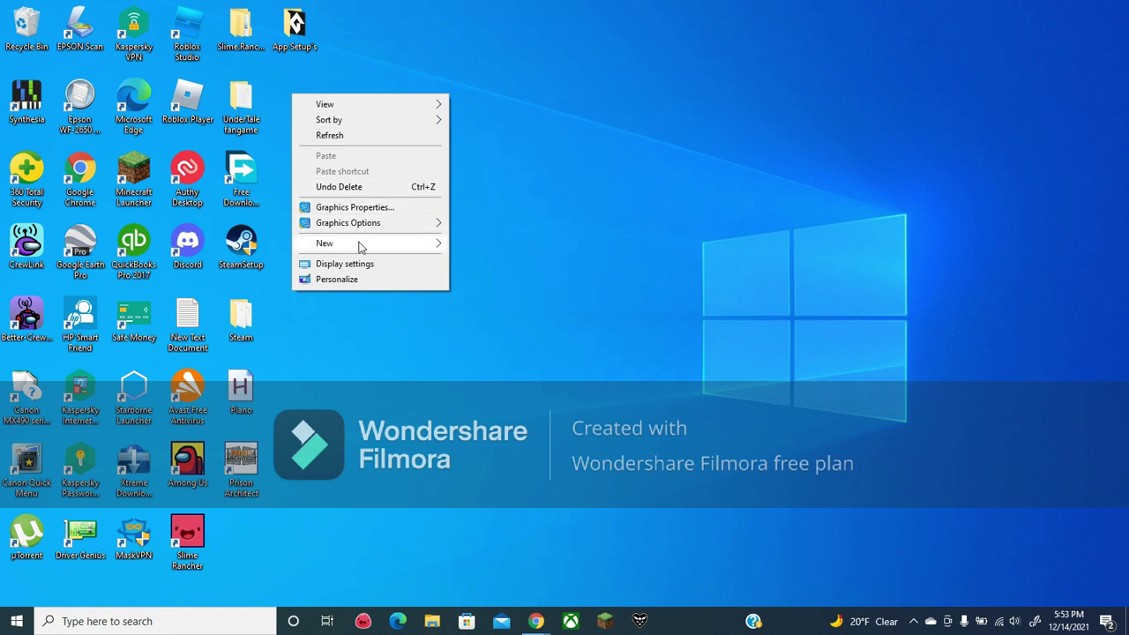
{"action": "mouse_move", "coordinate": [360, 244]}
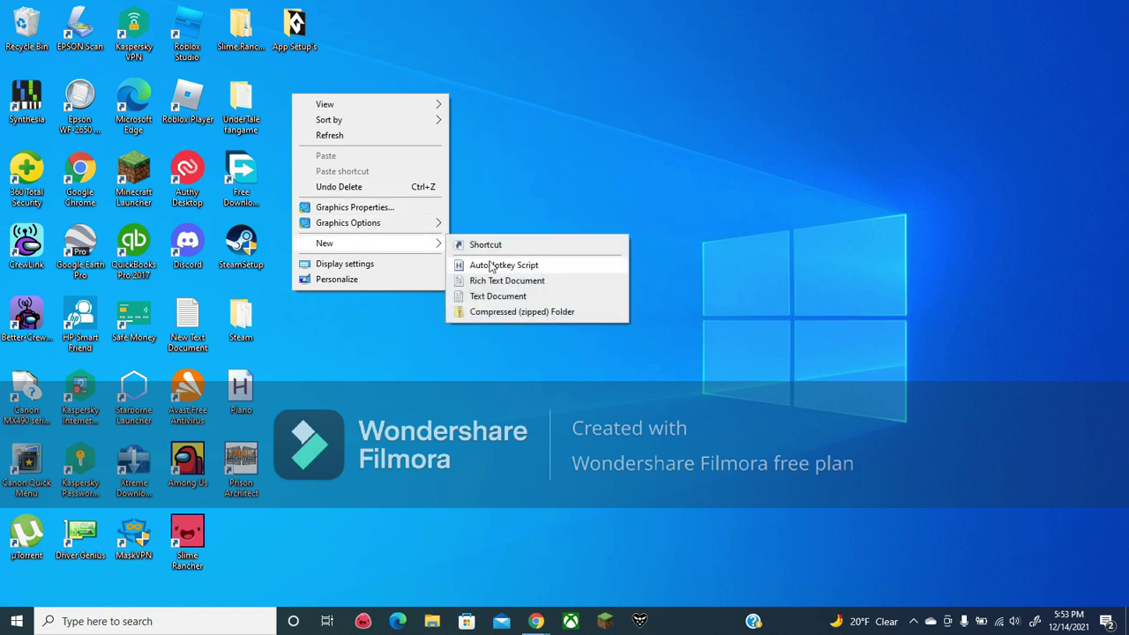
{"action": "left_click", "coordinate": [517, 312]}
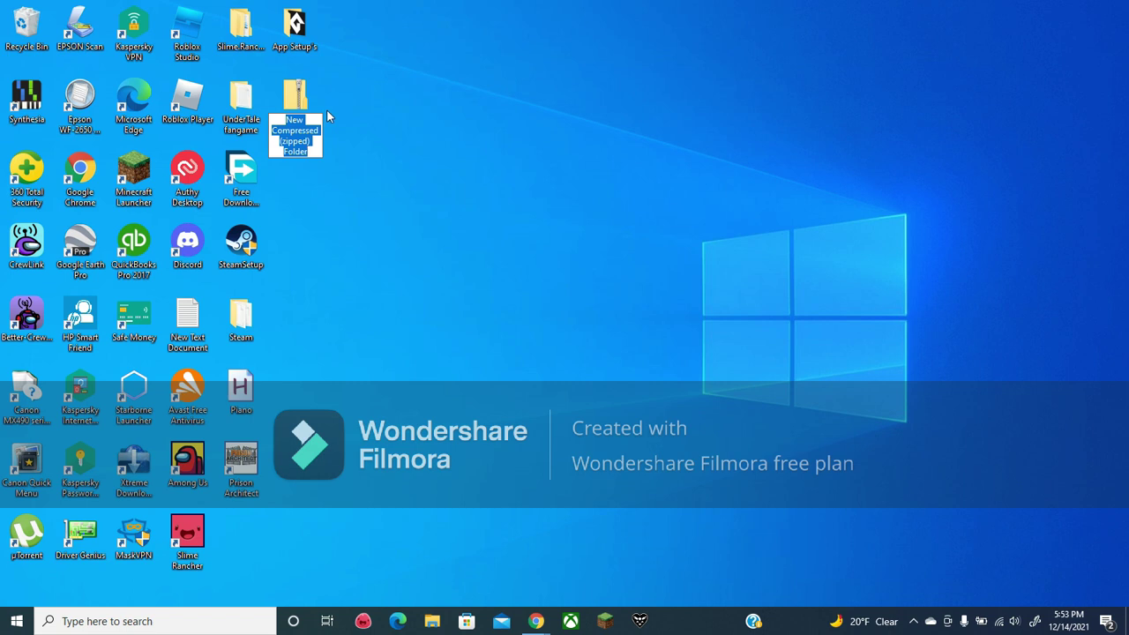
{"action": "type", "text": "Setup"}
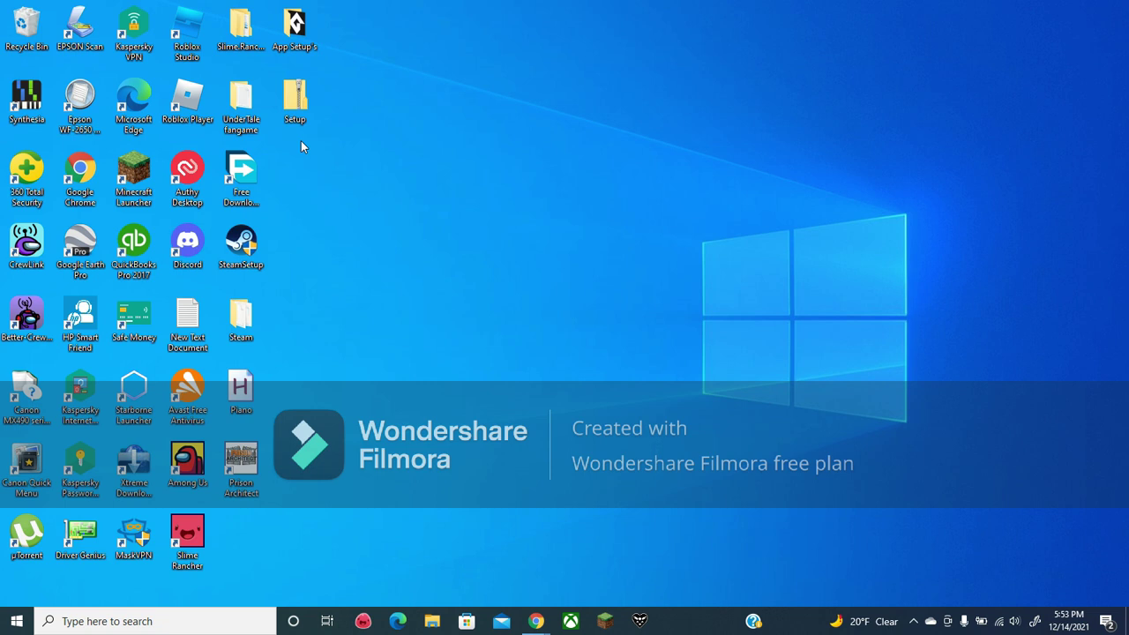
{"action": "double_click", "coordinate": [297, 130]}
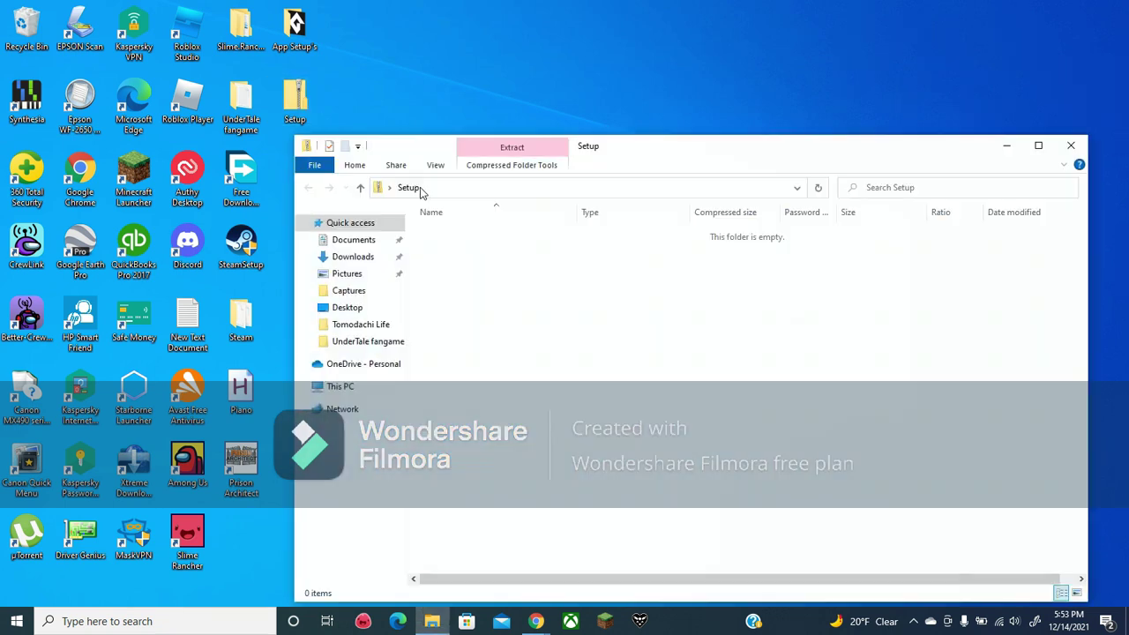
{"action": "right_click", "coordinate": [559, 263]}
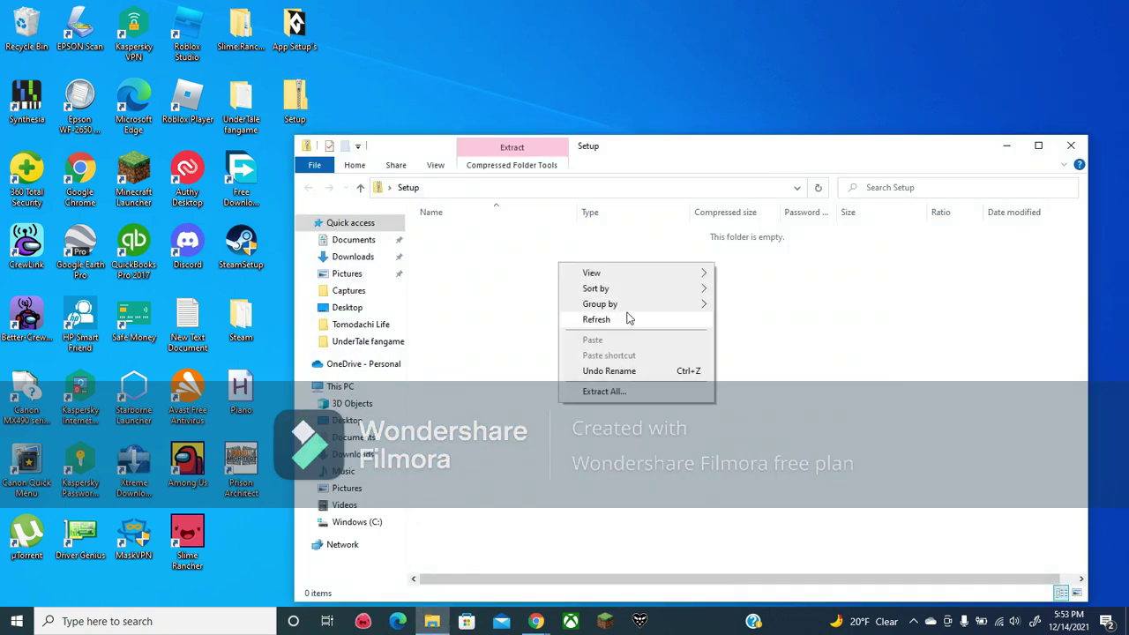
{"action": "left_click", "coordinate": [501, 280]}
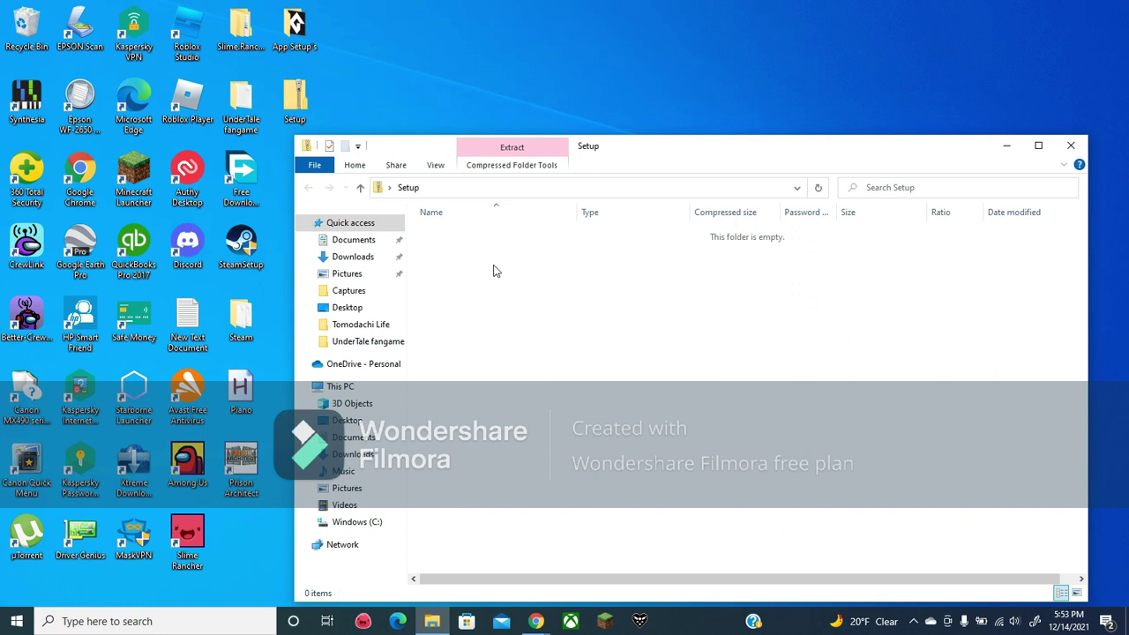
{"action": "right_click", "coordinate": [474, 249]}
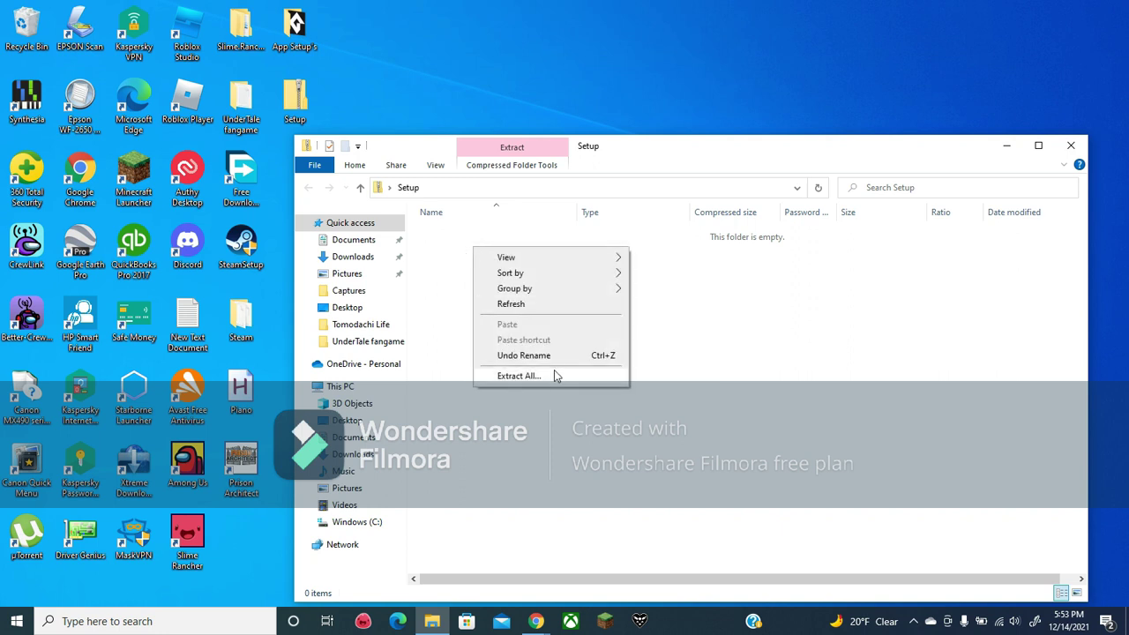
{"action": "left_click", "coordinate": [293, 101]}
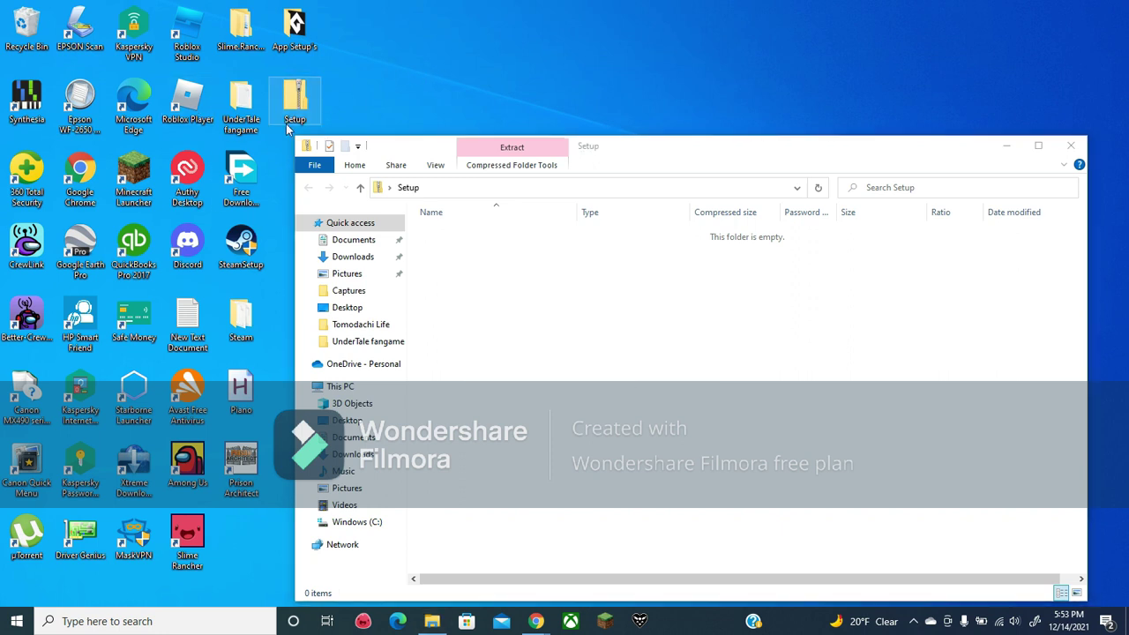
Step: Copy the desktop's Free Download Manager shortcut into the Setup zipped folder and extract the archive to the desktop
{"action": "left_click_drag", "start_coordinate": [251, 203], "coordinate": [543, 309]}
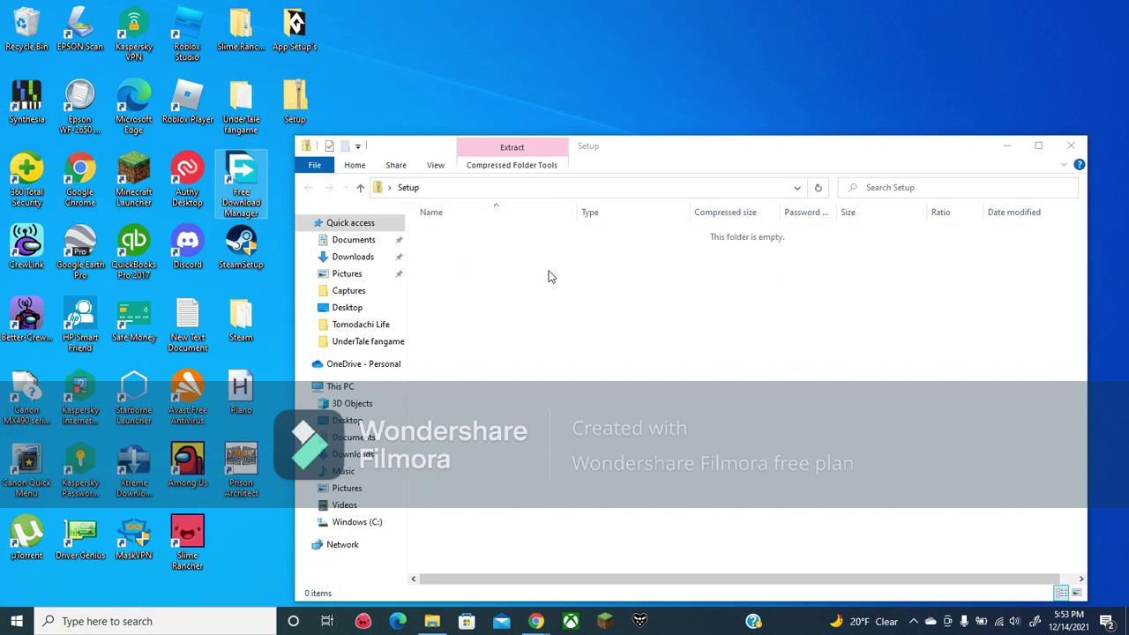
{"action": "right_click", "coordinate": [545, 386]}
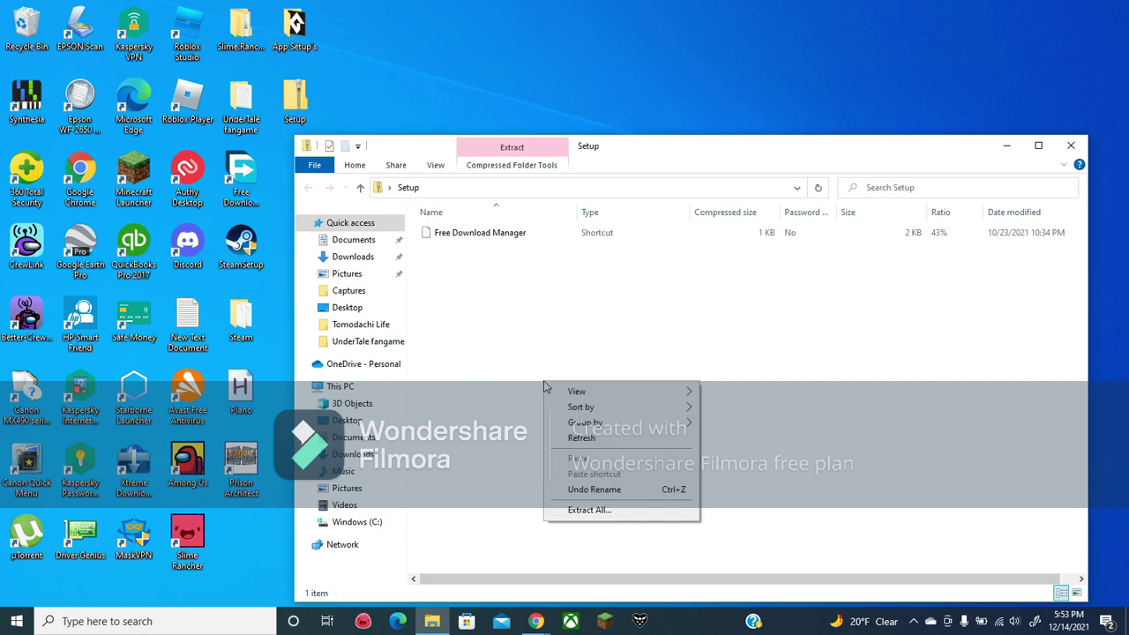
{"action": "left_click", "coordinate": [594, 510]}
{"action": "left_click", "coordinate": [689, 516]}
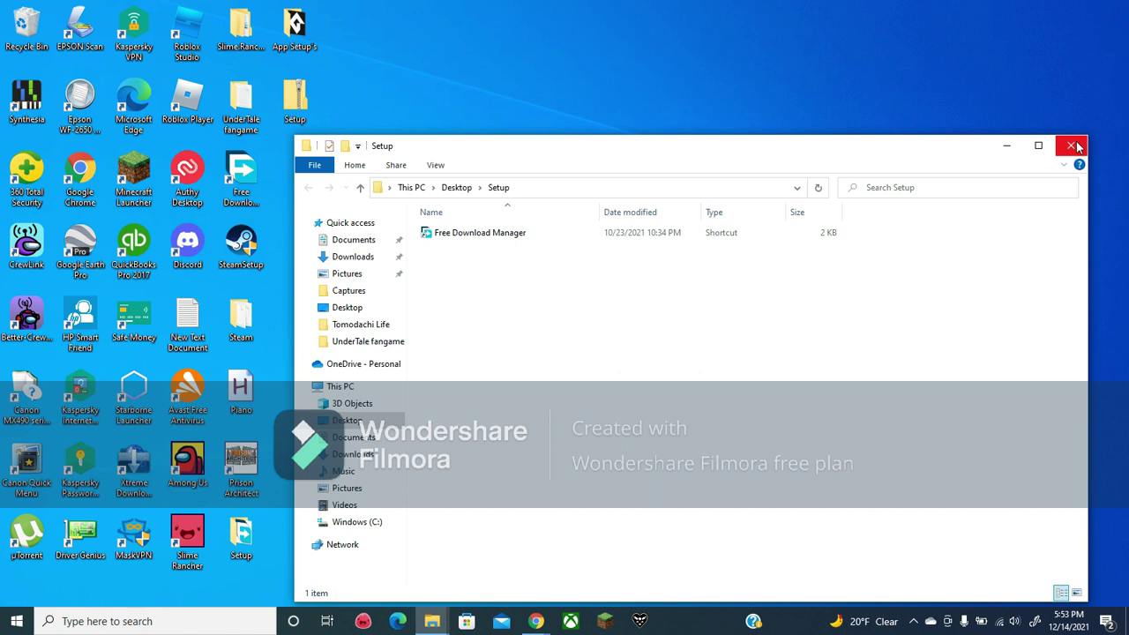
Step: Try to move the extracted Free Download Manager shortcut back onto the desktop, and close all open windows
{"action": "left_click_drag", "start_coordinate": [512, 232], "coordinate": [236, 177]}
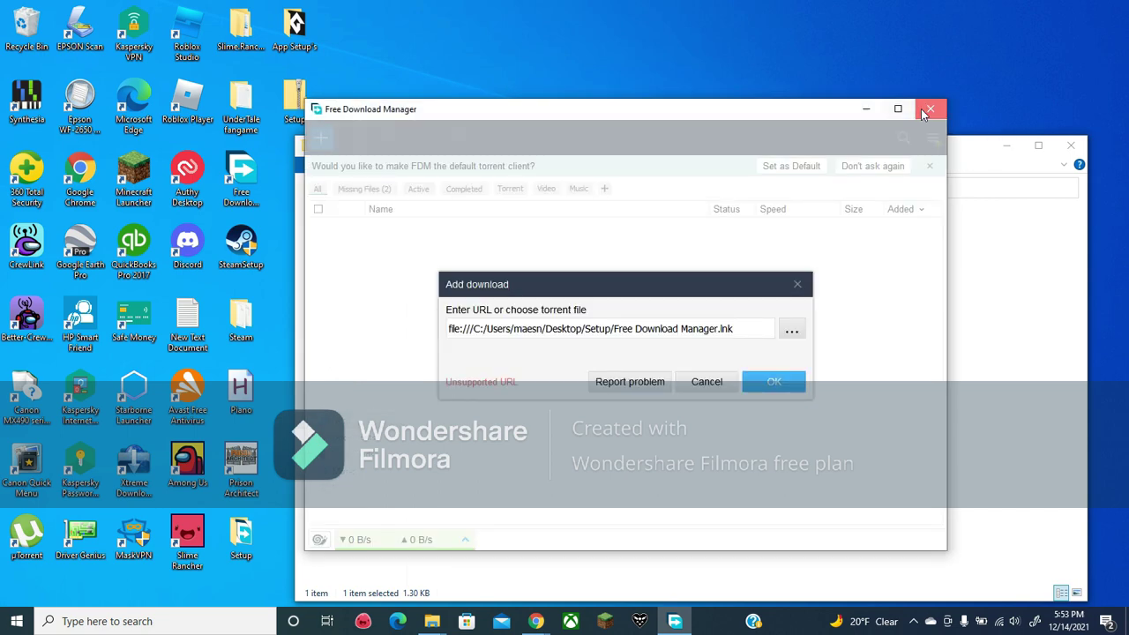
{"action": "left_click", "coordinate": [935, 111]}
{"action": "left_click", "coordinate": [1071, 145]}
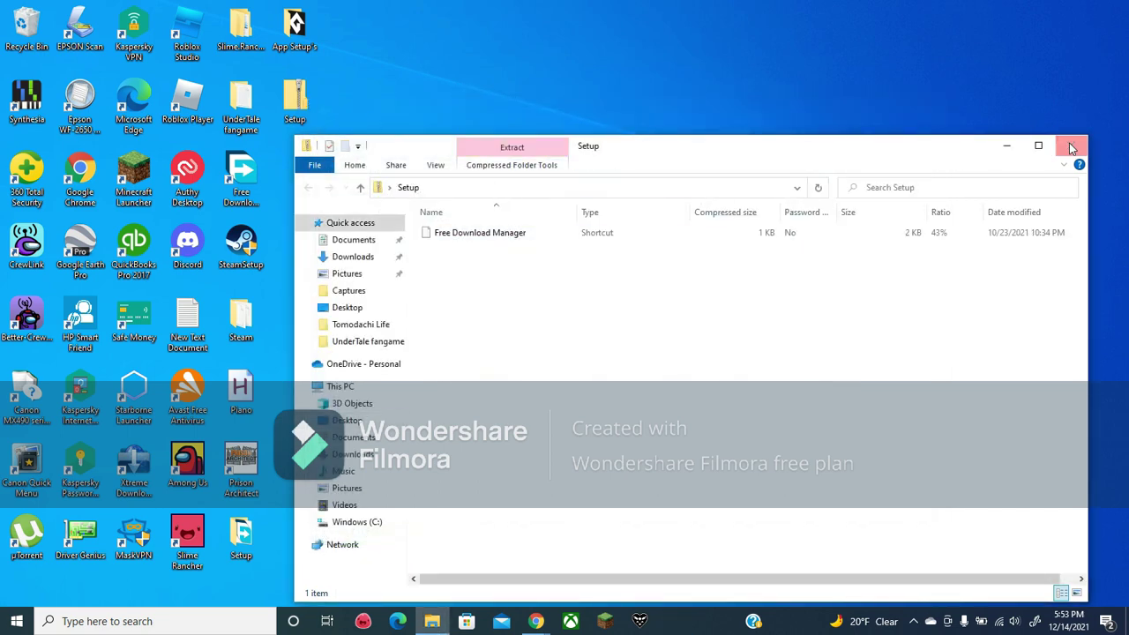
{"action": "left_click", "coordinate": [1069, 147]}
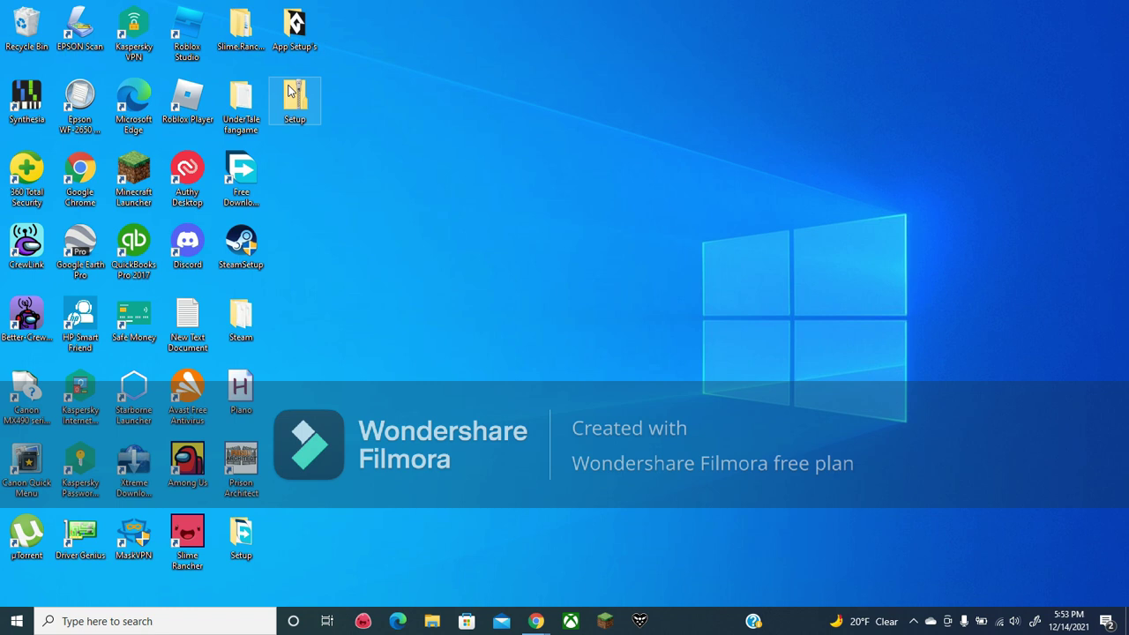
Step: Delete the Free Download Manager shortcut from the extracted Setup folder
{"action": "double_click", "coordinate": [248, 536]}
{"action": "left_click", "coordinate": [441, 233]}
{"action": "key", "text": "Delete"}
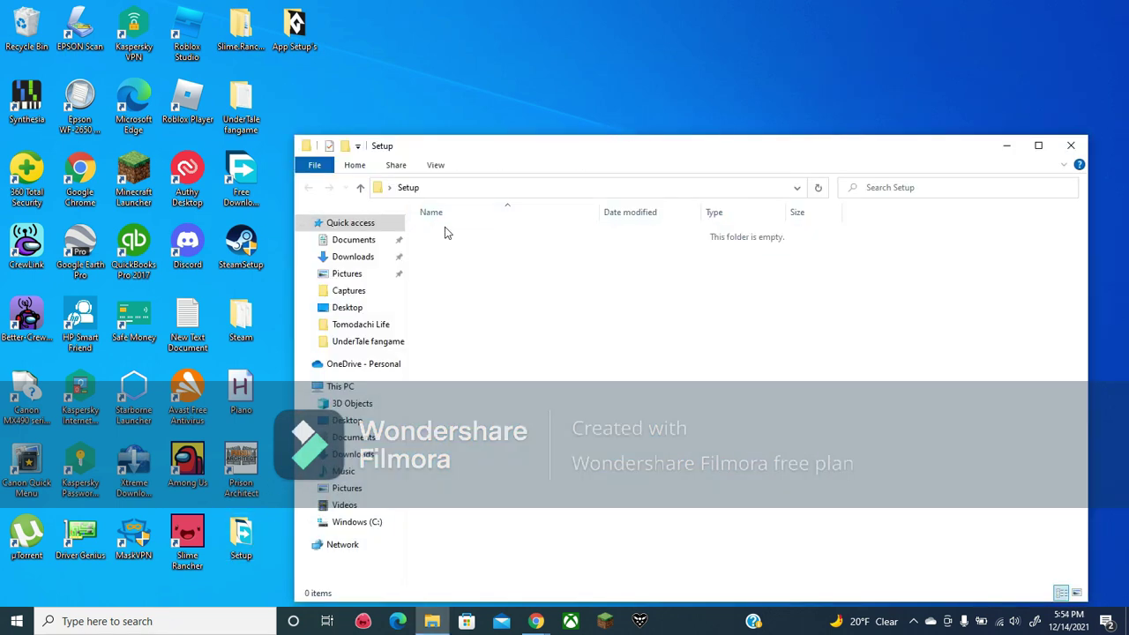
Step: Create a text document named Adminbypass in the extracted Setup folder
{"action": "right_click", "coordinate": [580, 308]}
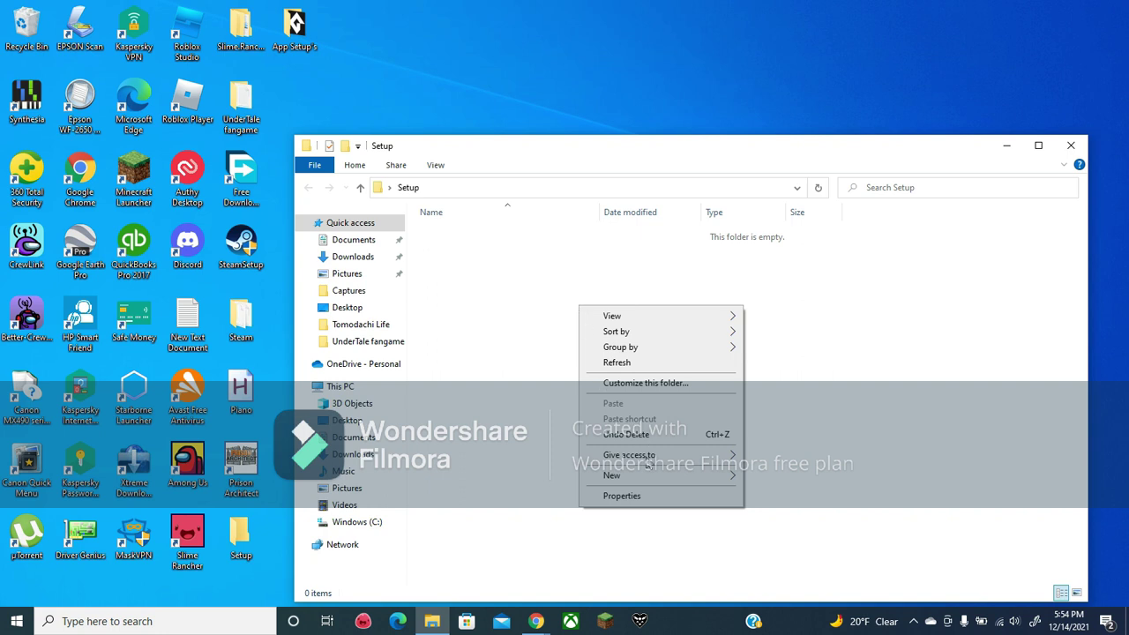
{"action": "mouse_move", "coordinate": [728, 476]}
{"action": "left_click", "coordinate": [798, 529]}
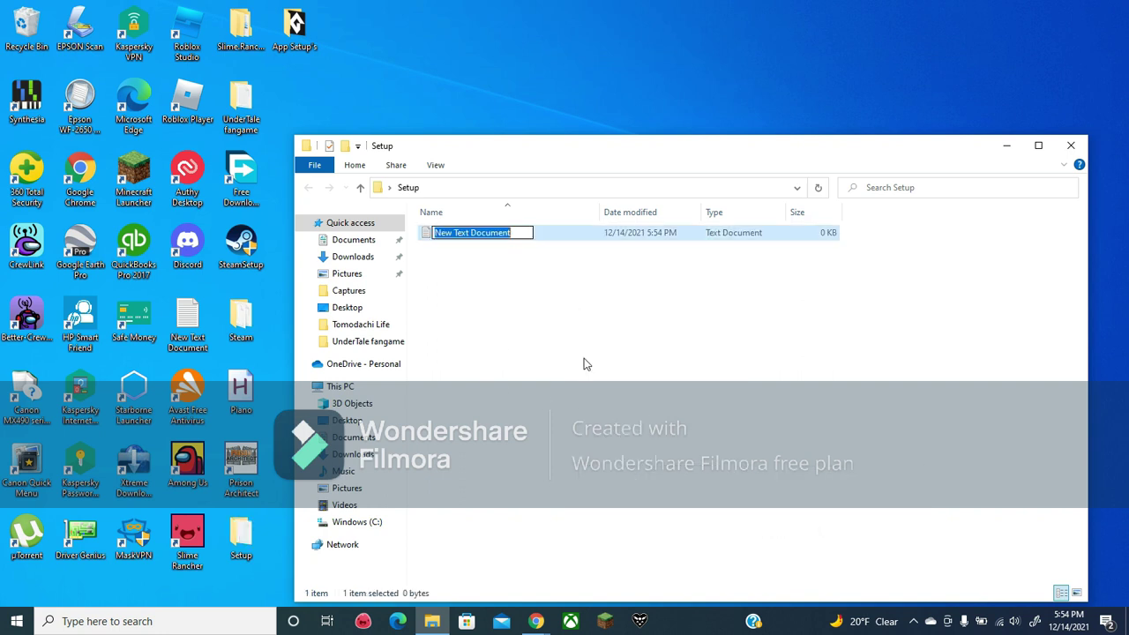
{"action": "type", "text": "Admi"}
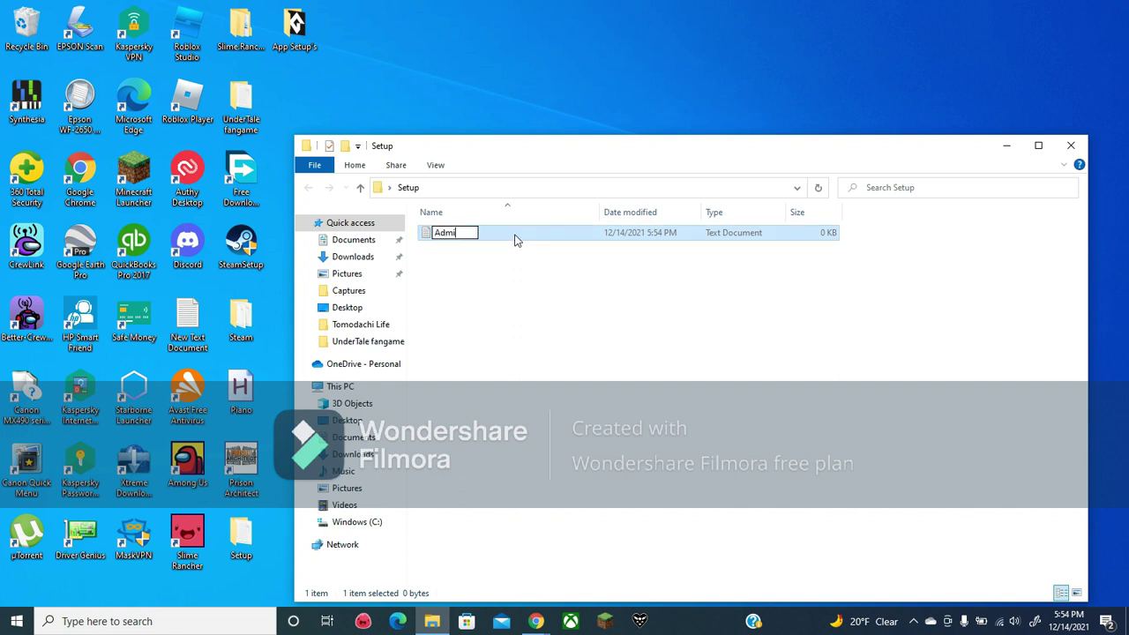
{"action": "type", "text": "nbypass"}
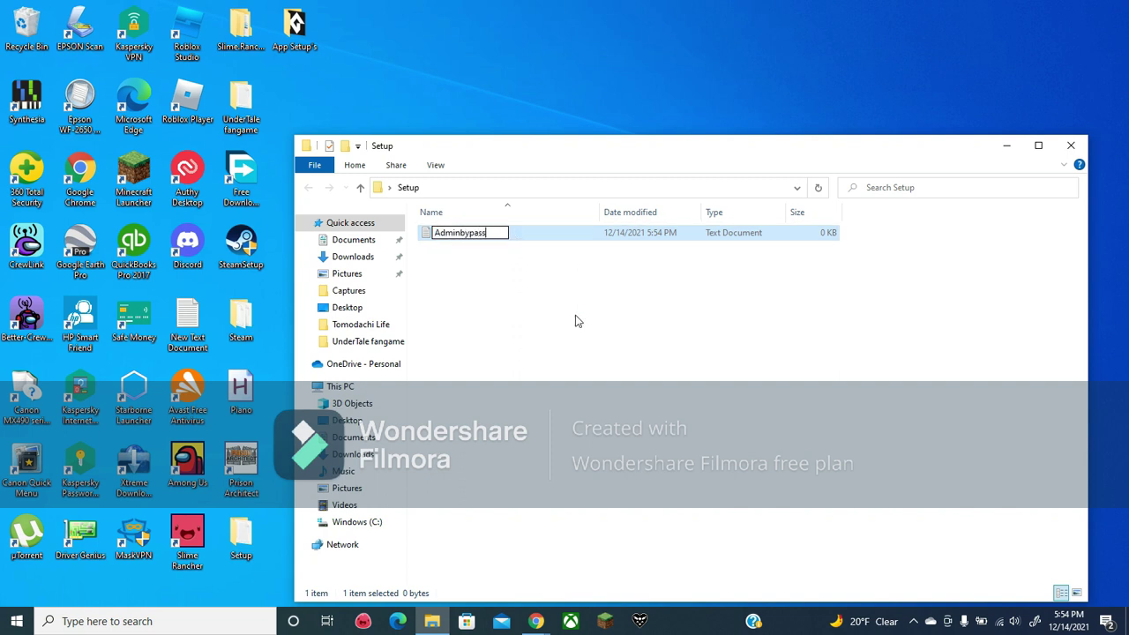
{"action": "left_click", "coordinate": [579, 301]}
Step: Write set __COMPAT_LAYER=RunAsInvoker in the Adminbypass document and save it as Adminbypass.bat with the type All Files
{"action": "left_click", "coordinate": [483, 232]}
{"action": "double_click", "coordinate": [483, 232]}
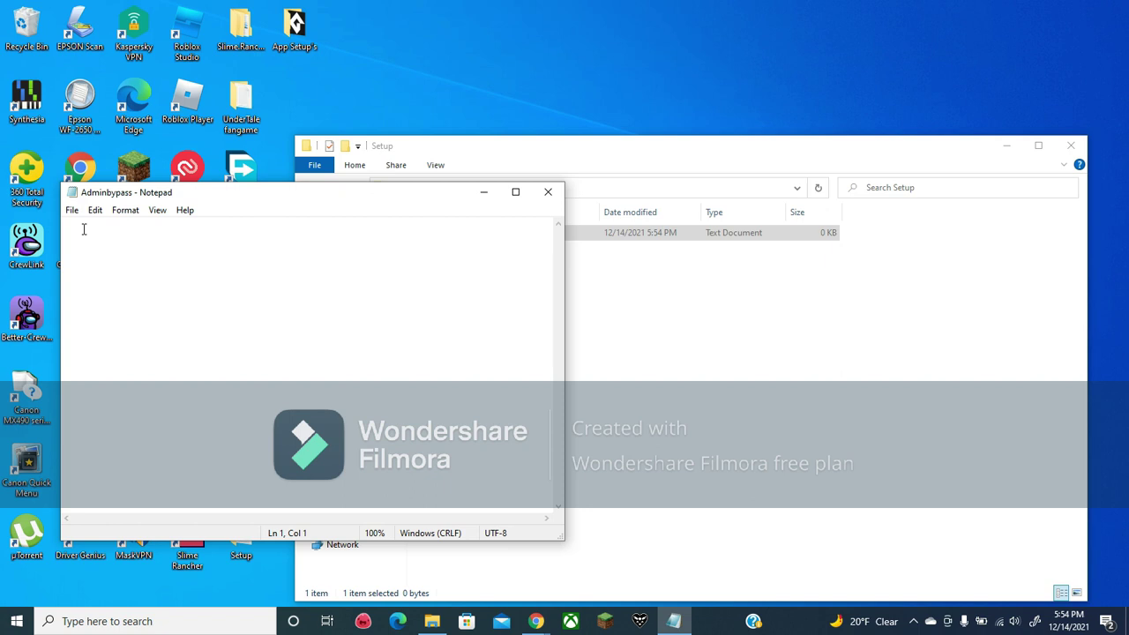
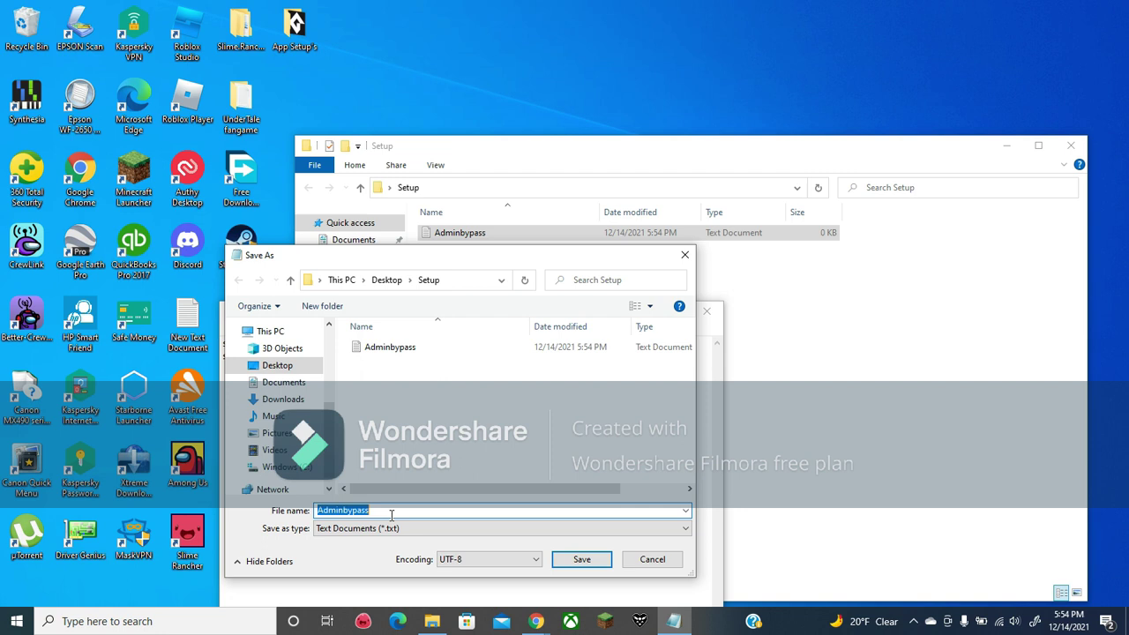
{"action": "left_click", "coordinate": [393, 528]}
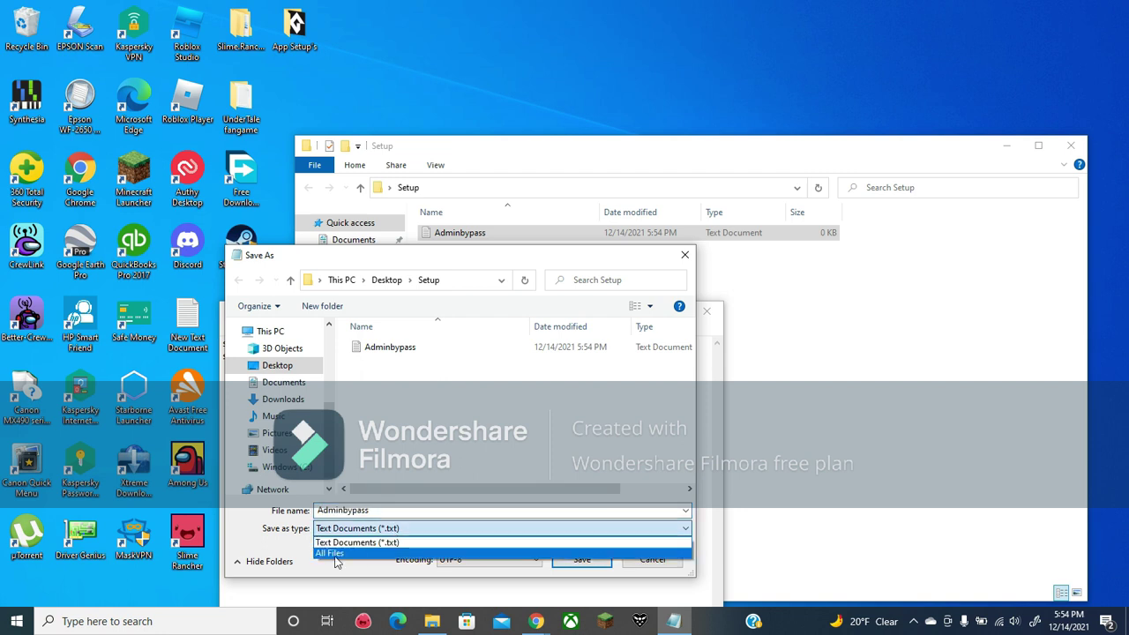
{"action": "left_click", "coordinate": [334, 554]}
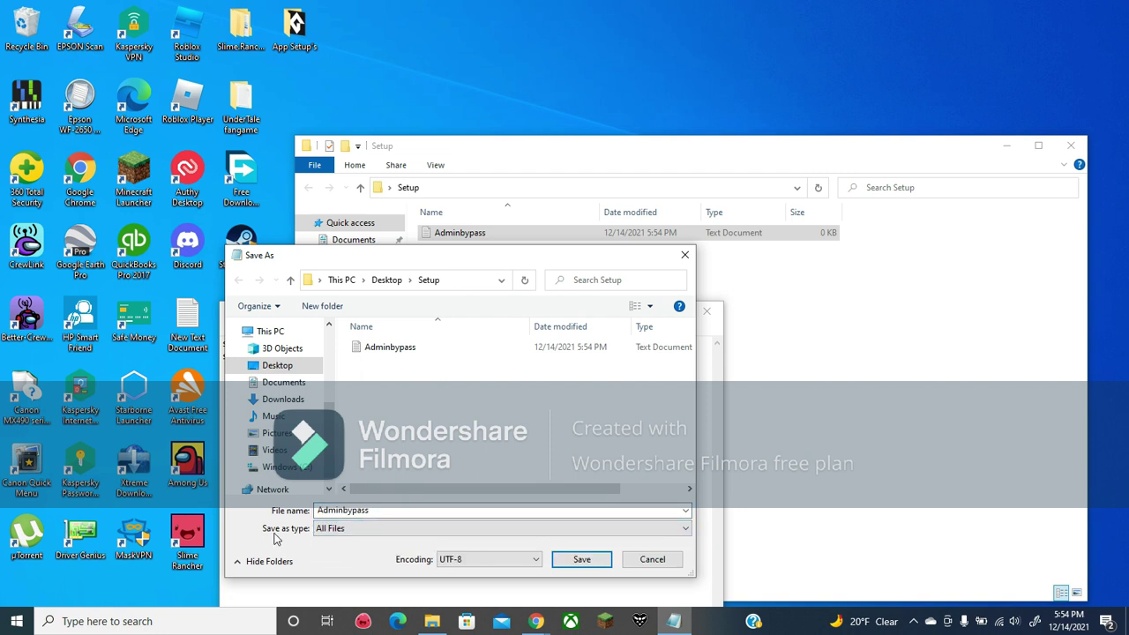
{"action": "left_click", "coordinate": [378, 512]}
{"action": "left_click", "coordinate": [377, 513]}
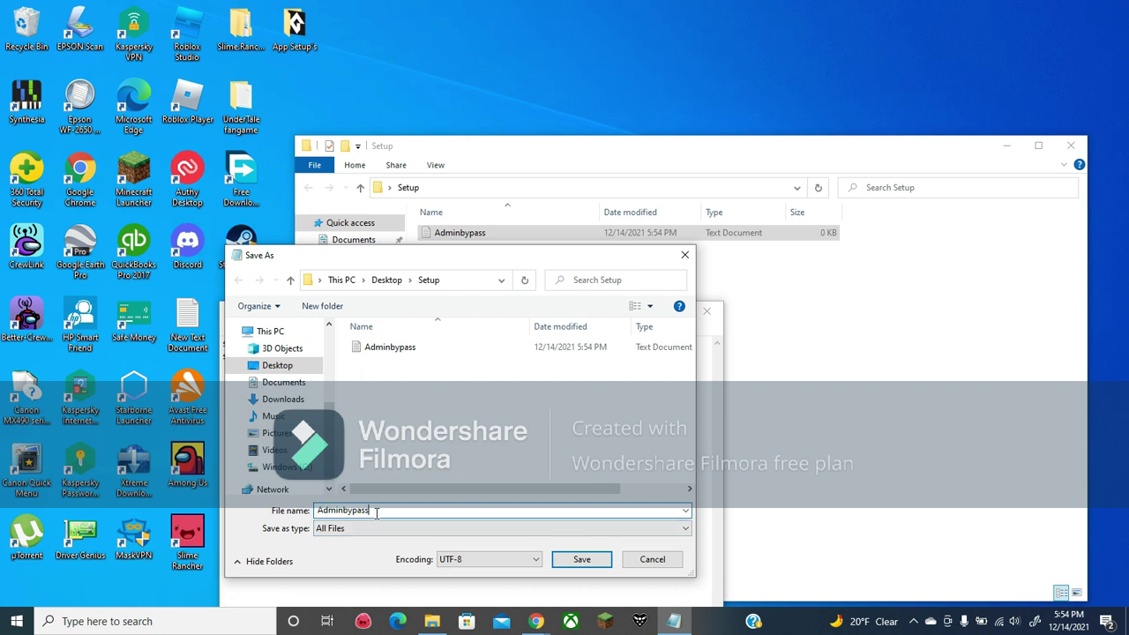
{"action": "type", "text": "."}
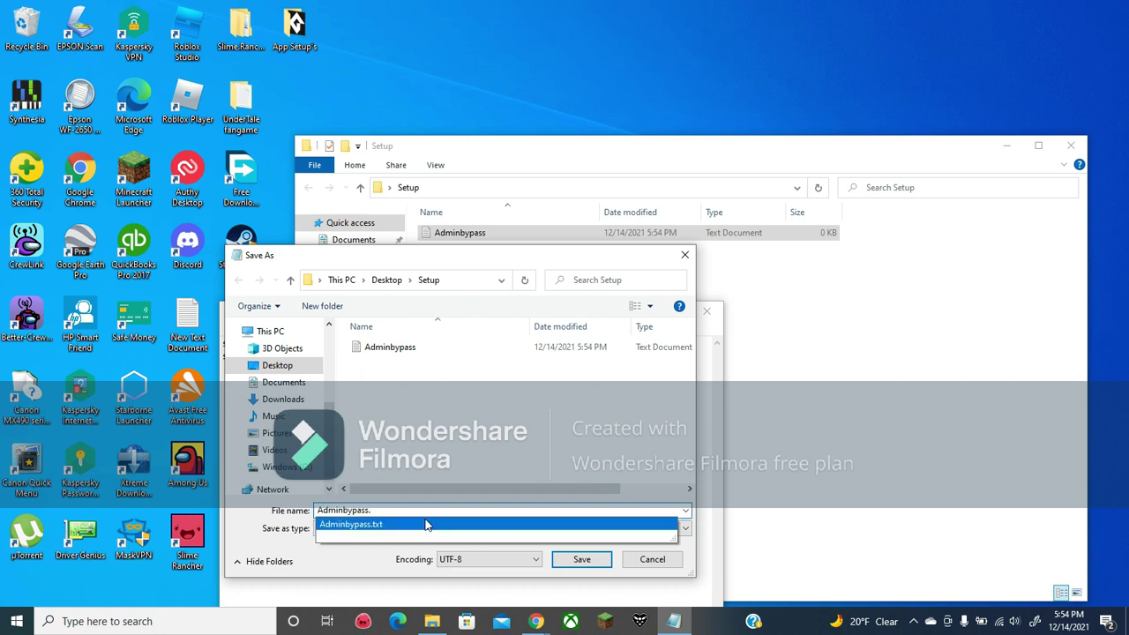
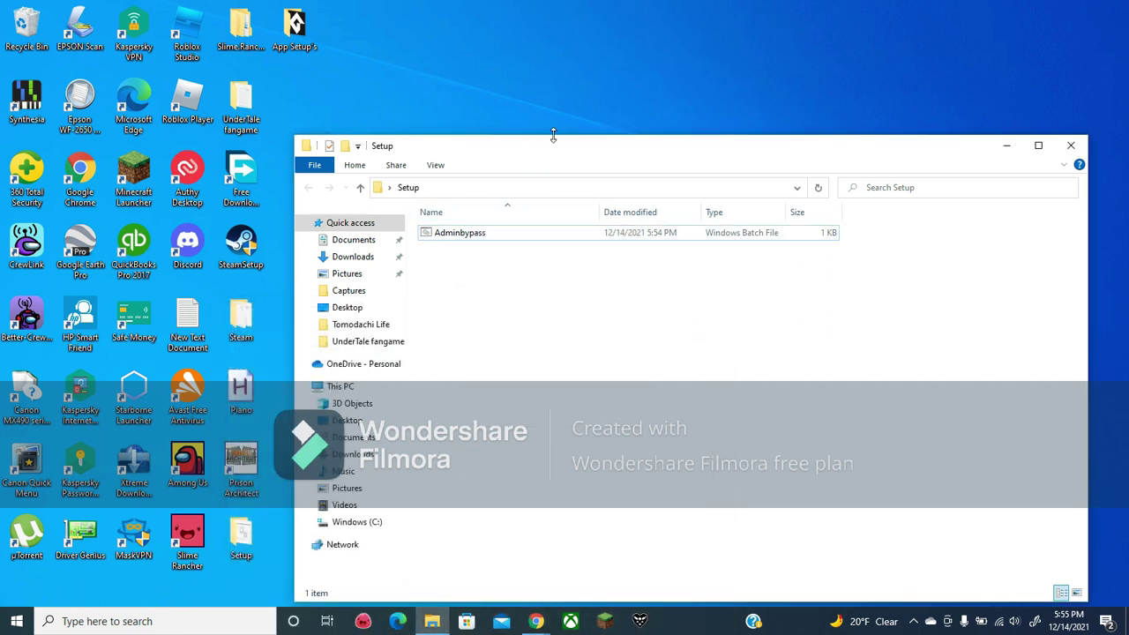
Step: Move SteamSetup from the desktop into the Setup folder and try to run it
{"action": "left_click_drag", "start_coordinate": [565, 151], "coordinate": [681, 100]}
{"action": "left_click_drag", "start_coordinate": [241, 245], "coordinate": [577, 225]}
{"action": "left_click_drag", "start_coordinate": [544, 99], "coordinate": [387, 122]}
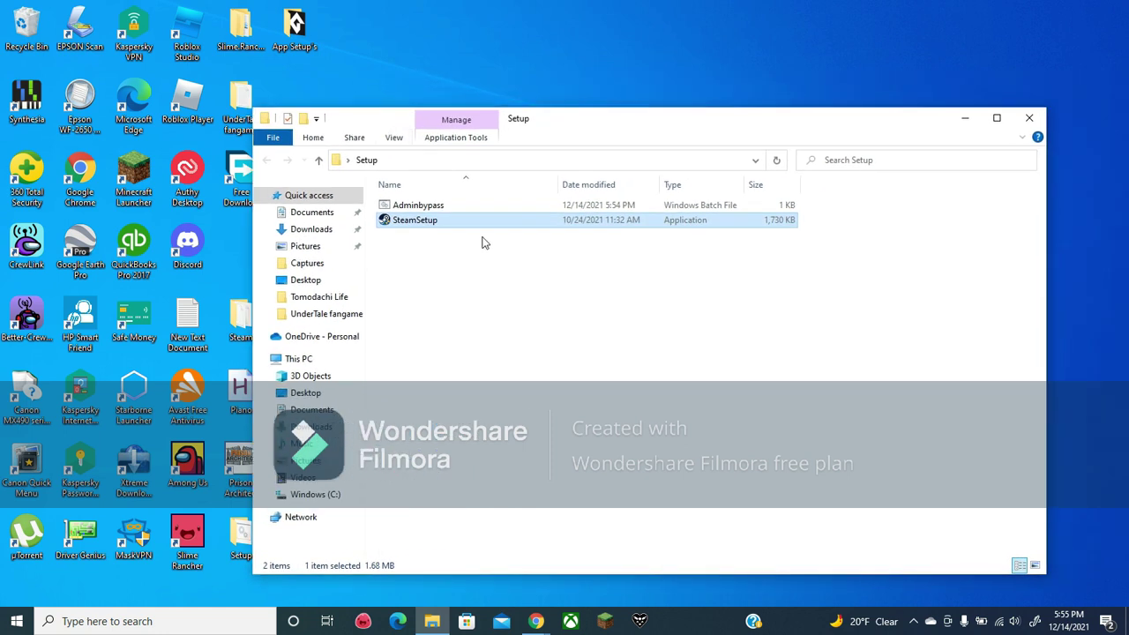
{"action": "double_click", "coordinate": [414, 221]}
{"action": "double_click", "coordinate": [461, 224]}
Step: Edit the Adminbypass batch file so its second line reads start SteamSetup, and save the changes
{"action": "left_click", "coordinate": [426, 207]}
{"action": "right_click", "coordinate": [427, 207]}
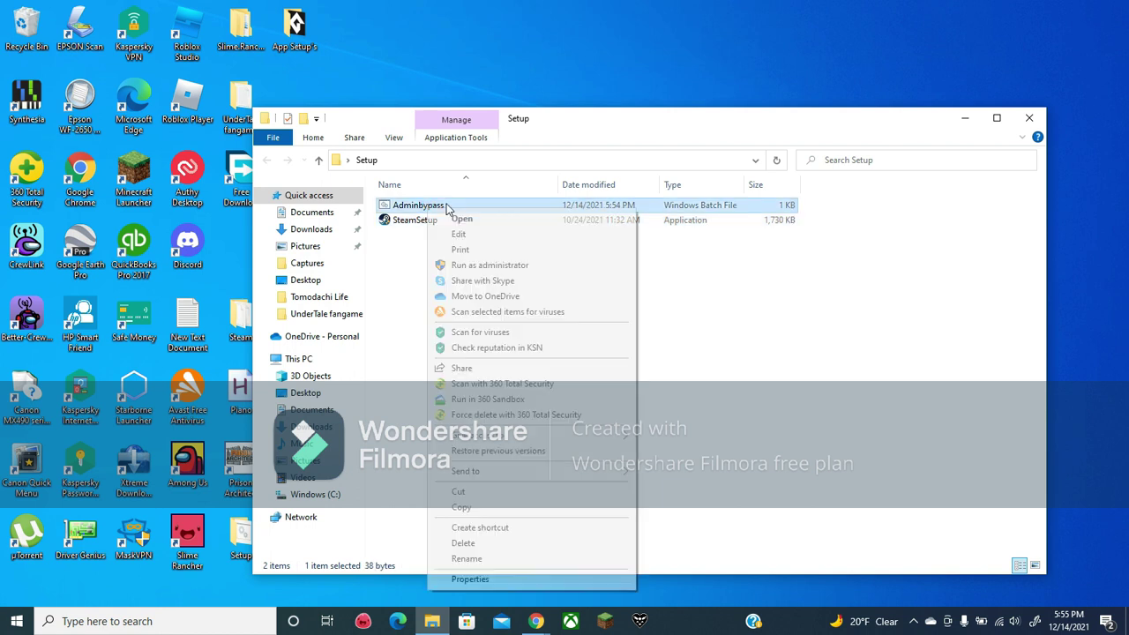
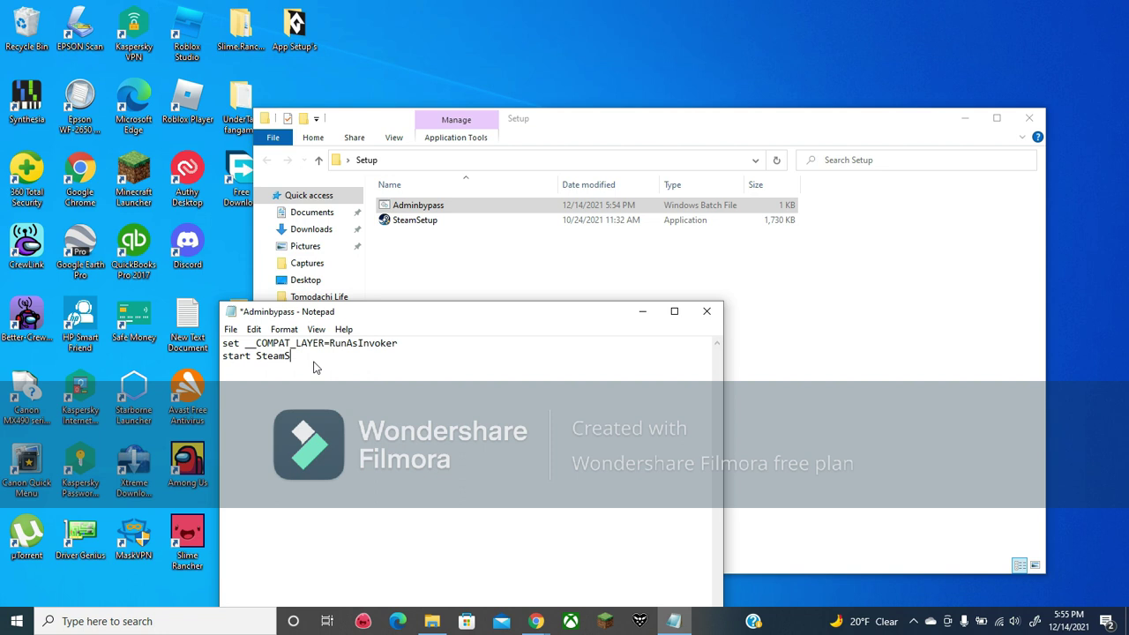
{"action": "type", "text": "etup"}
{"action": "left_click", "coordinate": [707, 311]}
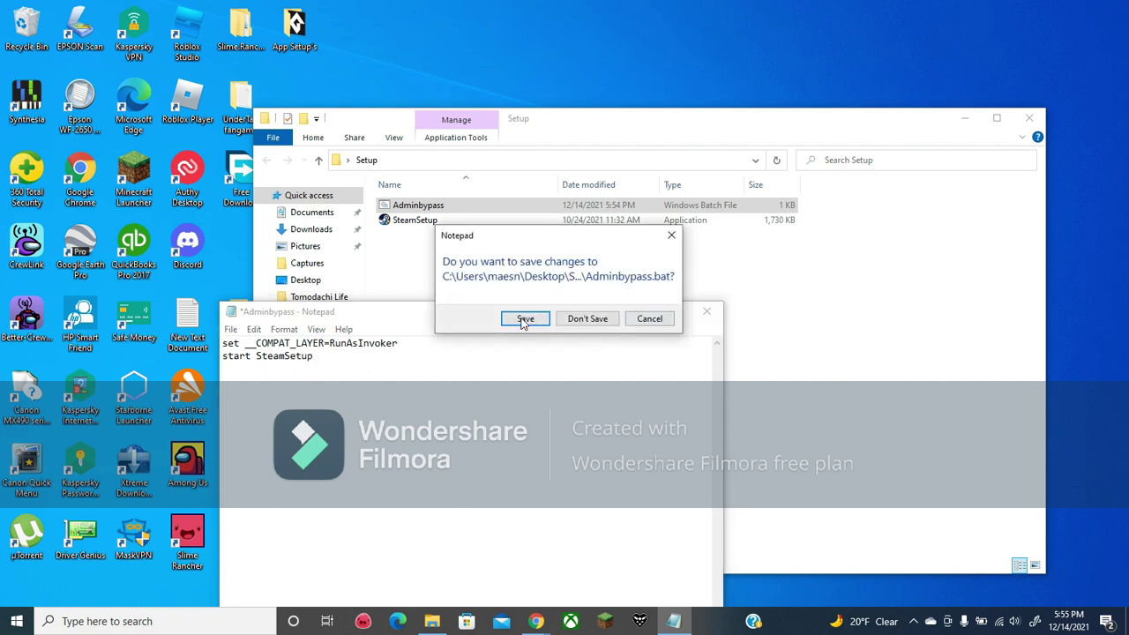
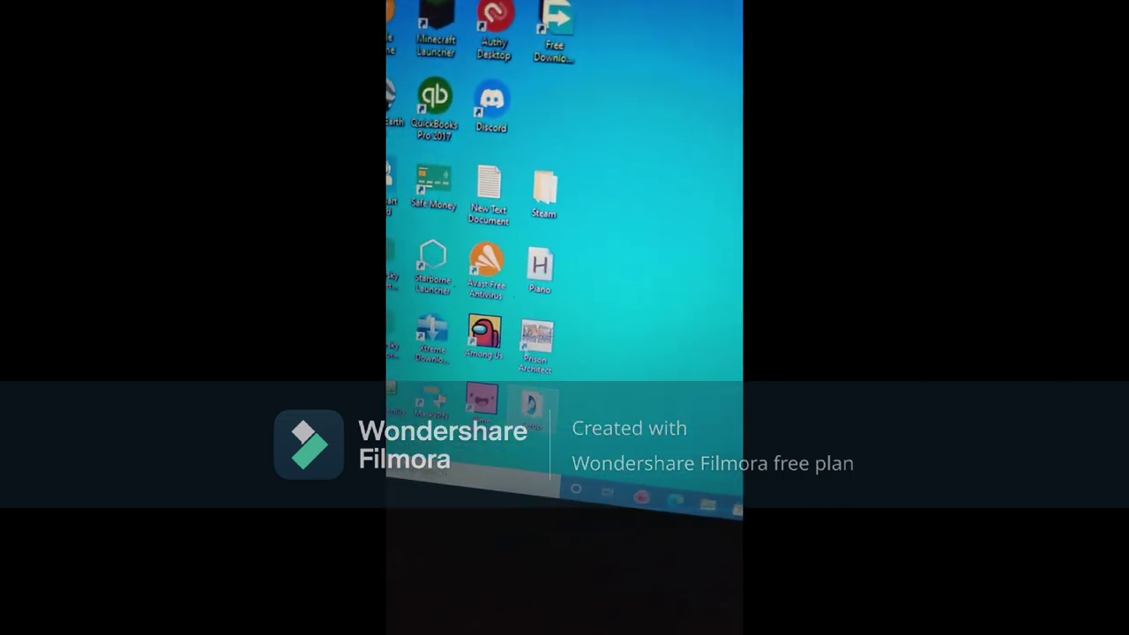
Step: Open the Setup folder, run SteamSetup directly and decline its request to make changes to the device
{"action": "double_click", "coordinate": [547, 413]}
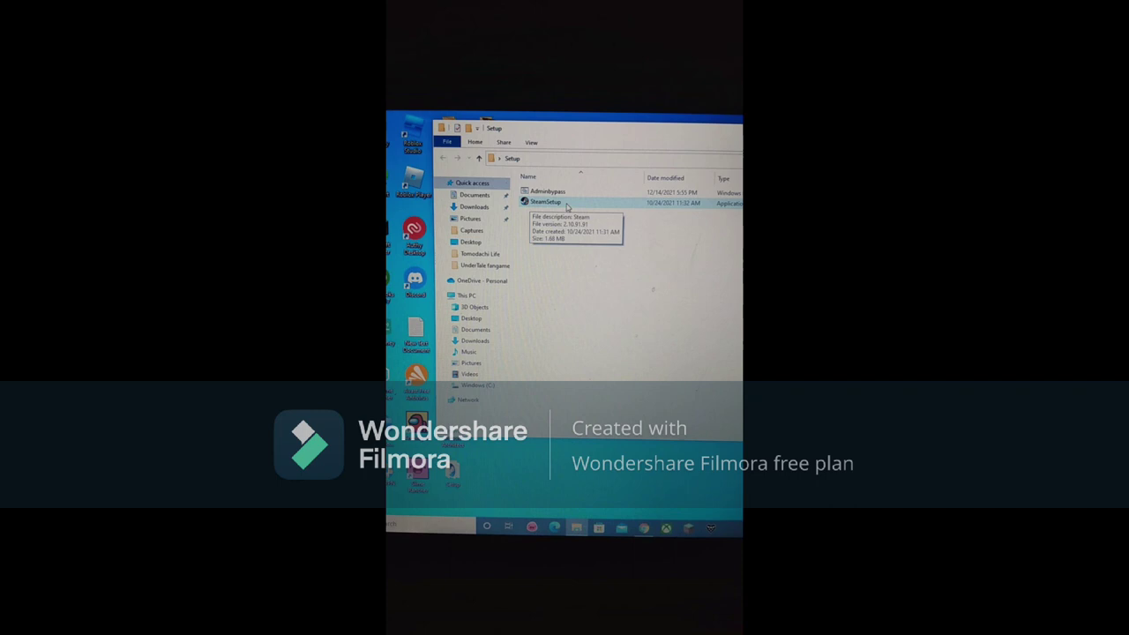
{"action": "double_click", "coordinate": [565, 190]}
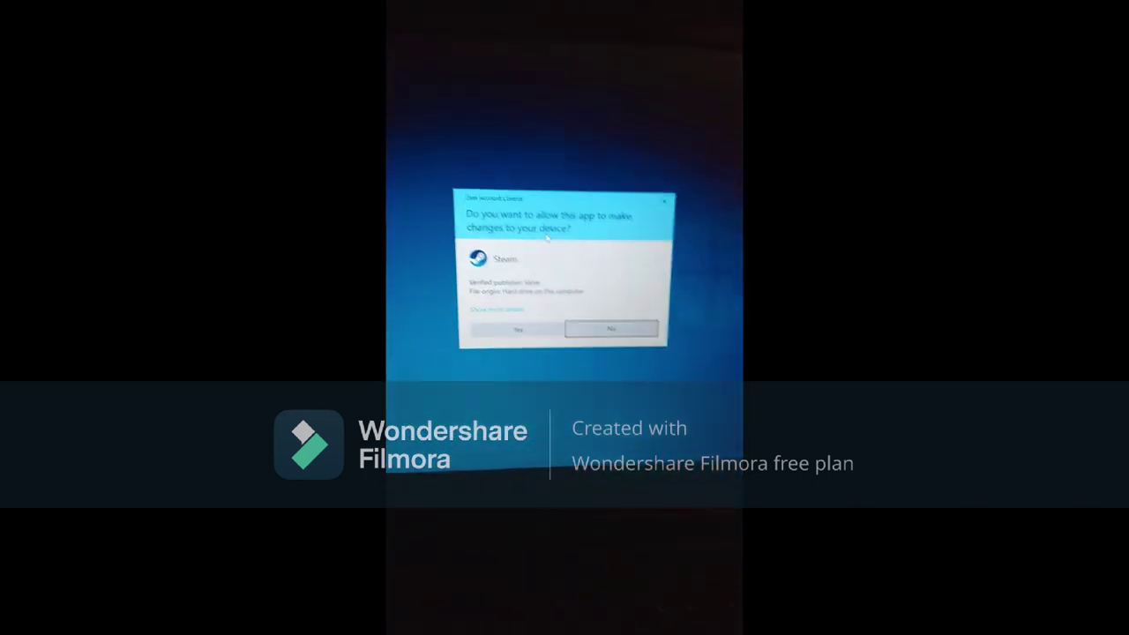
{"action": "left_click", "coordinate": [595, 349]}
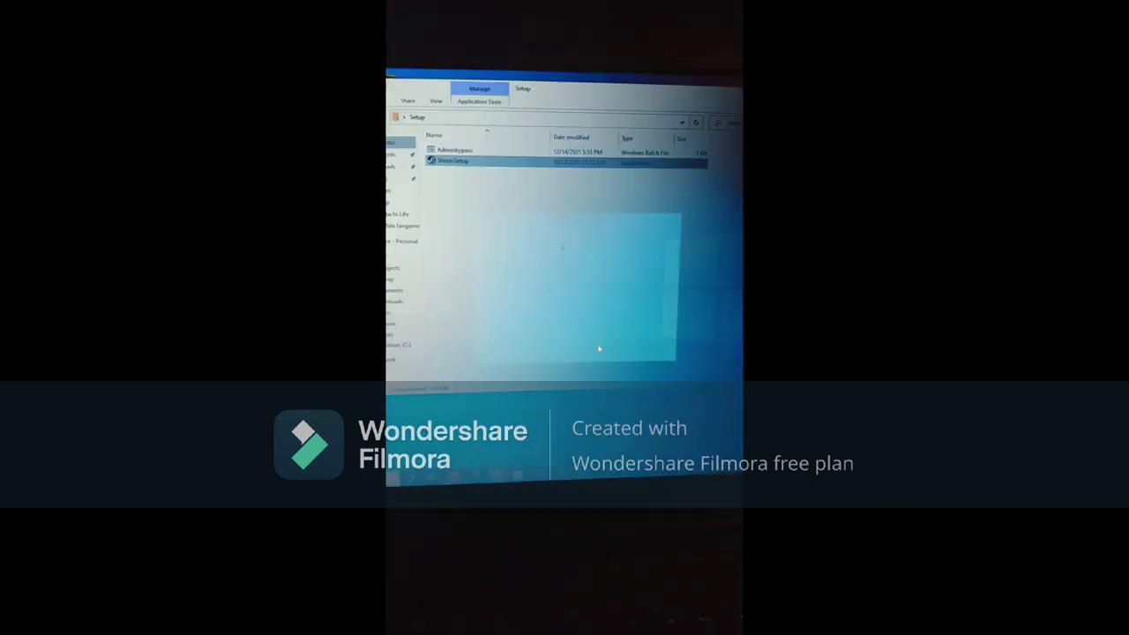
Step: Run the Adminbypass batch file, advance the Steam installer to its language page and close the installer
{"action": "left_click", "coordinate": [530, 207], "text": "ctrl"}
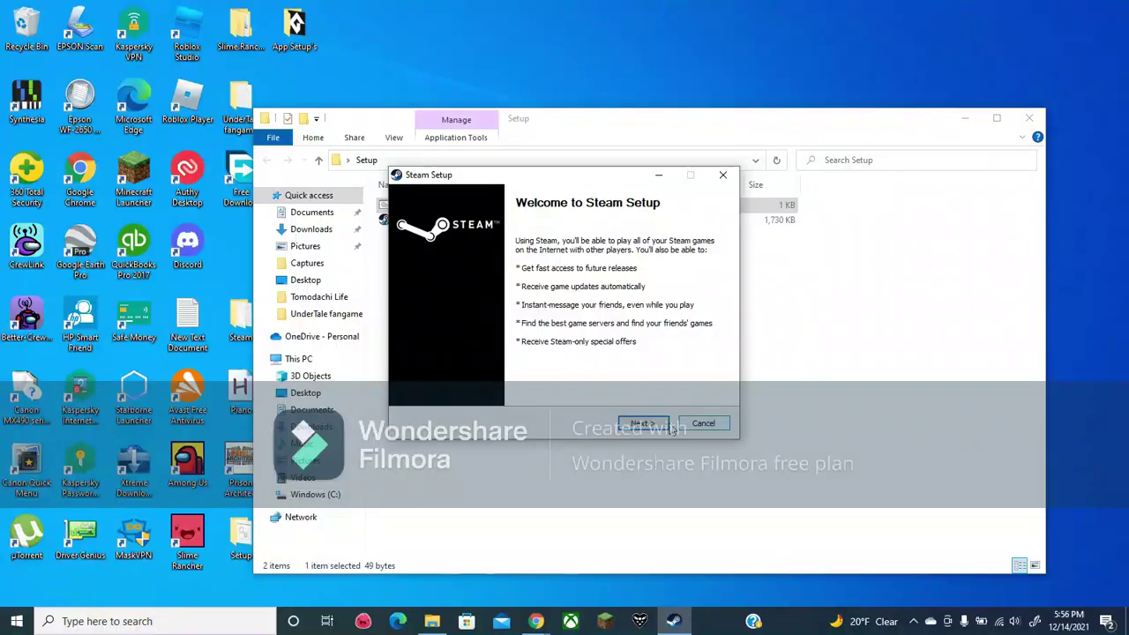
{"action": "left_click", "coordinate": [643, 425]}
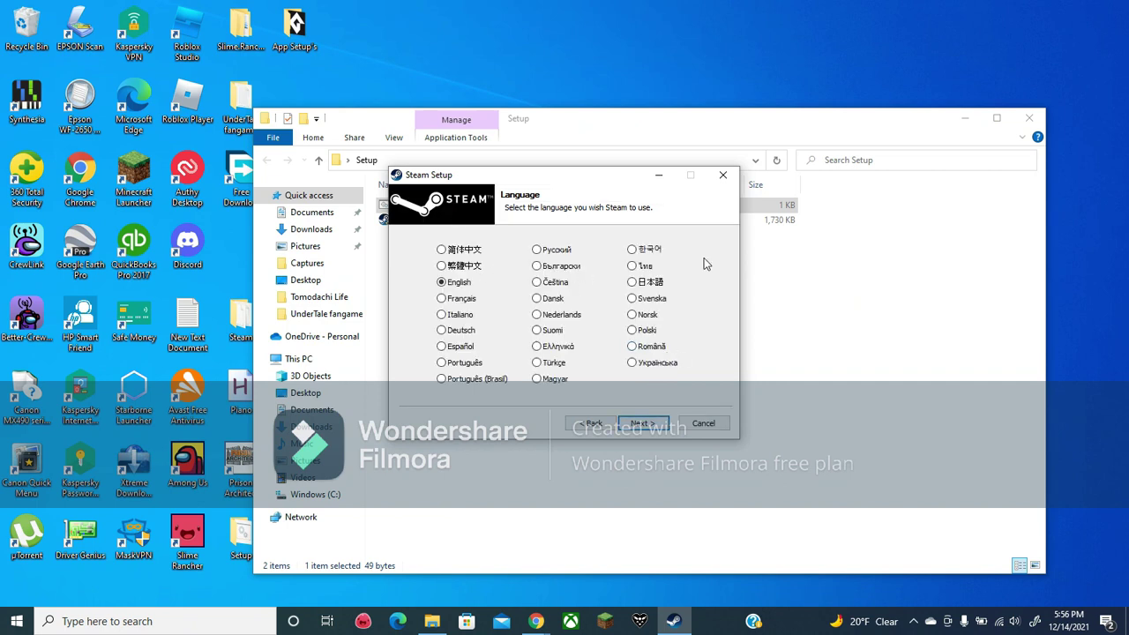
{"action": "left_click", "coordinate": [723, 177]}
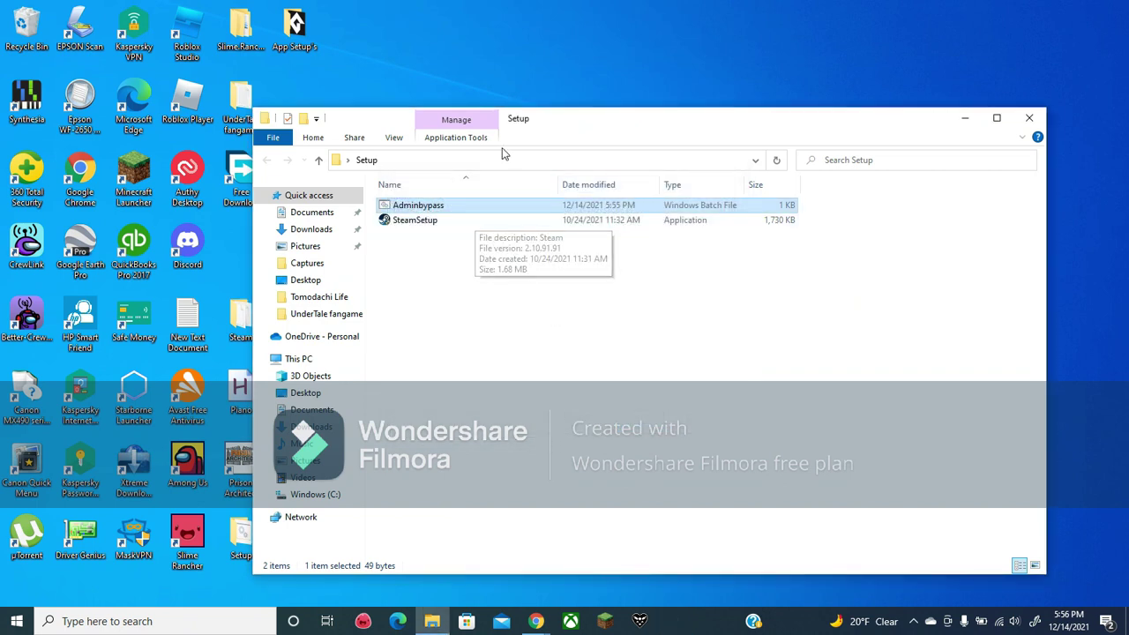